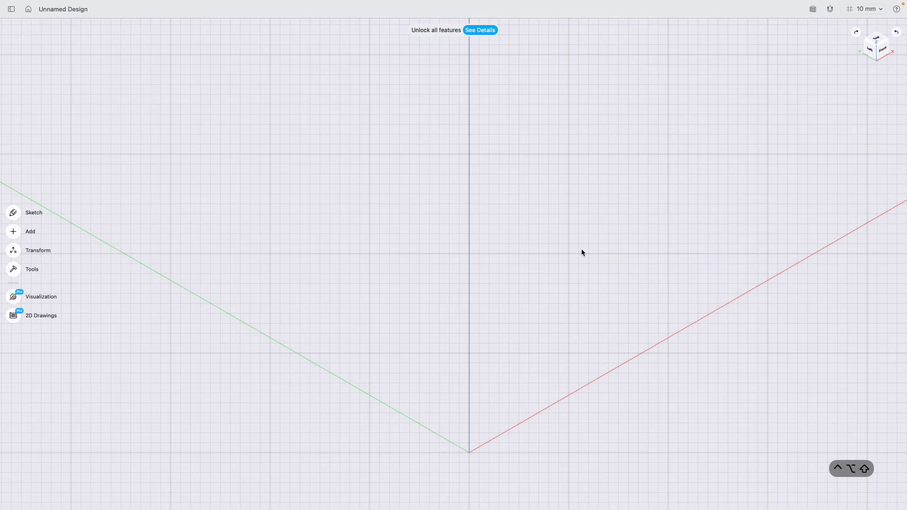
- In the front view, sketch a circle centred on the origin
scroll(492, 323, "down", 3)
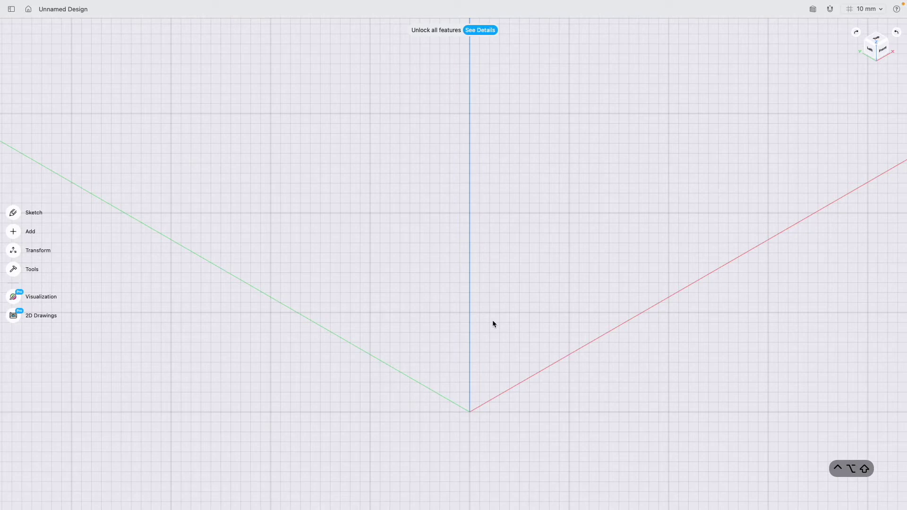
left_click(882, 48)
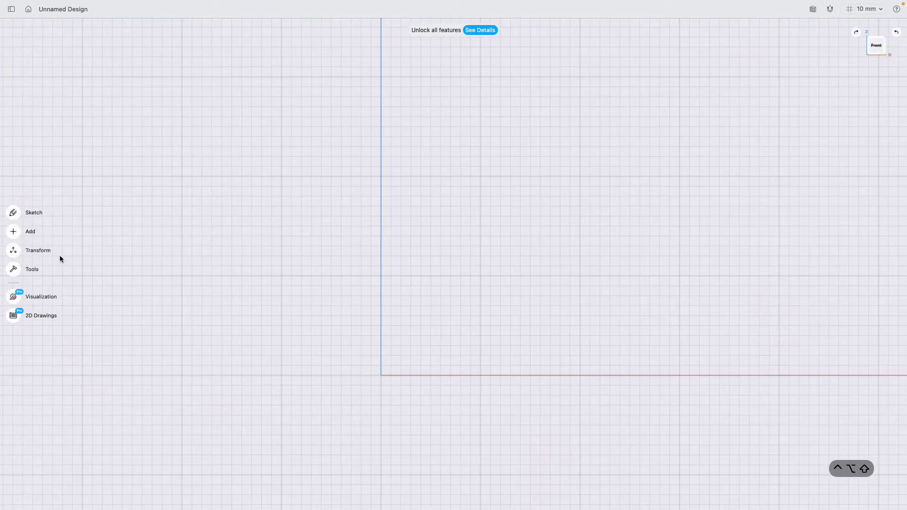
left_click(8, 212)
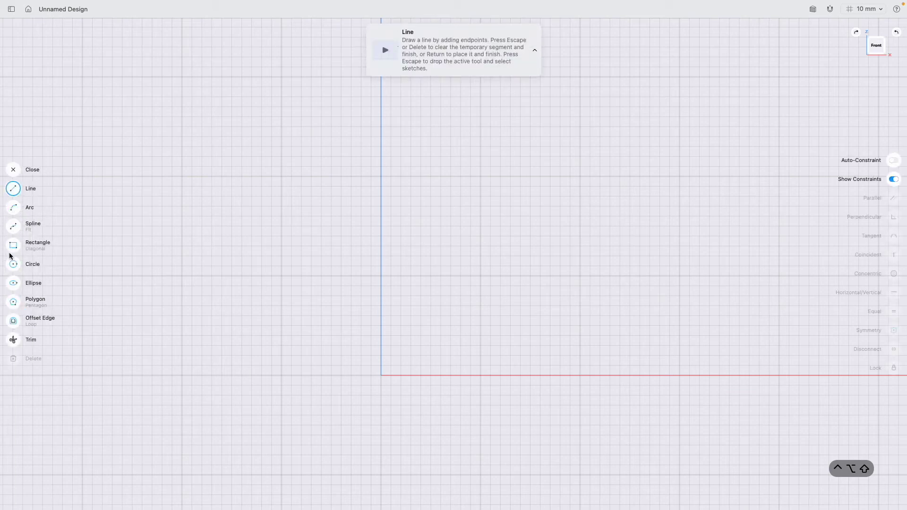
left_click(13, 264)
left_click(380, 375)
left_click(478, 295)
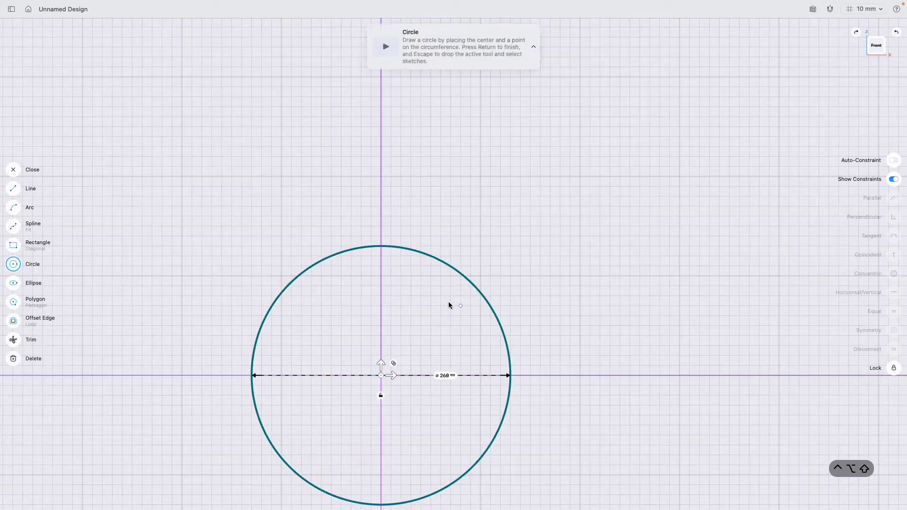
left_click(379, 395)
- Set the circle's diameter to 300 mm
scroll(403, 383, "down", 3)
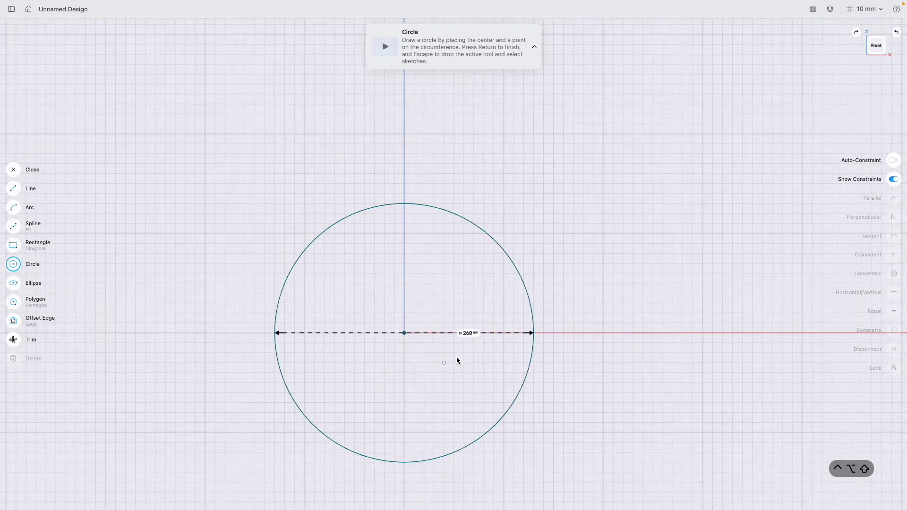
left_click(472, 332)
left_click(477, 339)
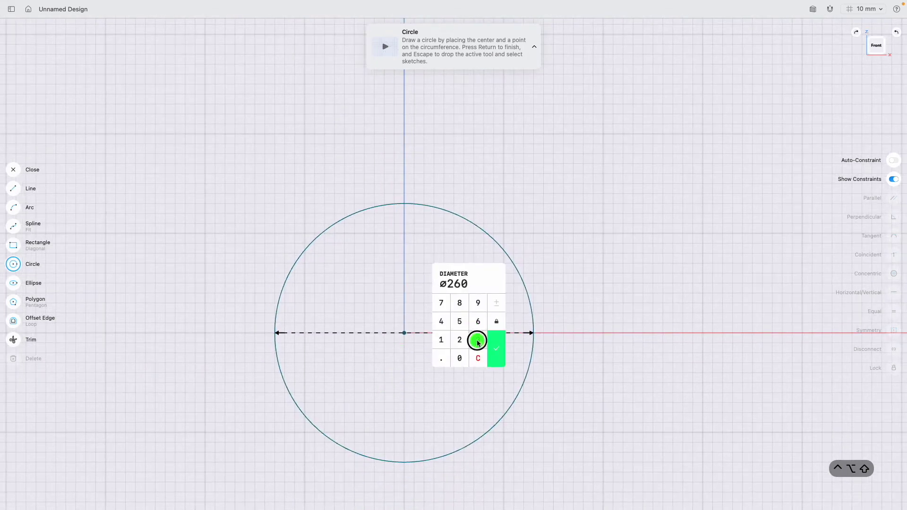
left_click(459, 358)
left_click(459, 358)
left_click(499, 350)
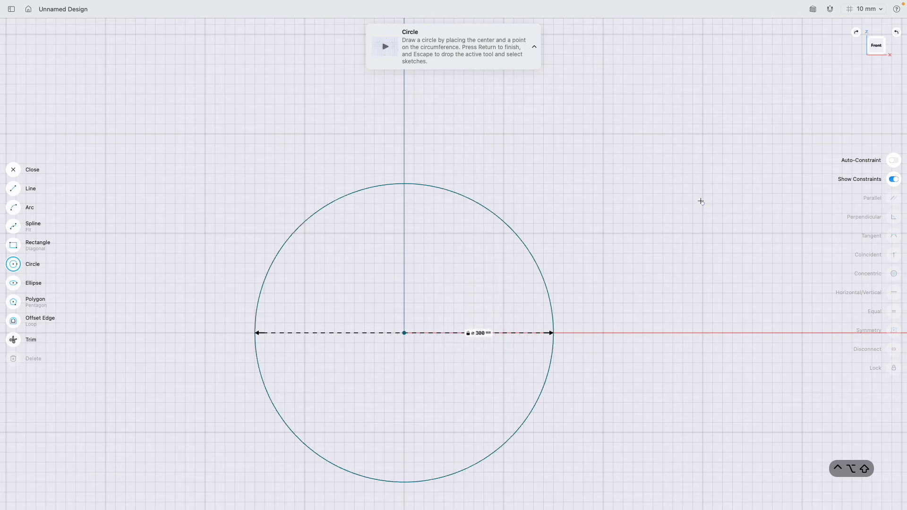
- Close the sketch and extrude the circle face -500 mm into a cylinder, viewed isometrically
left_click(13, 170)
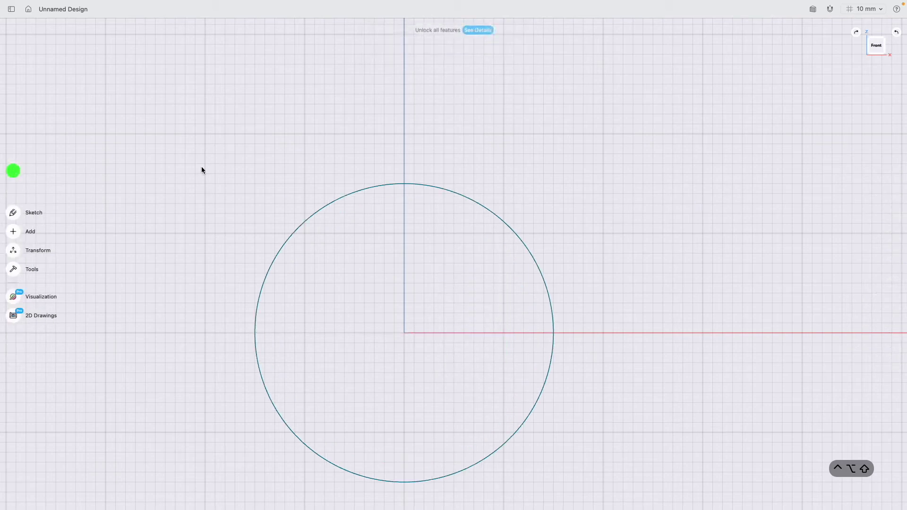
left_click(868, 37)
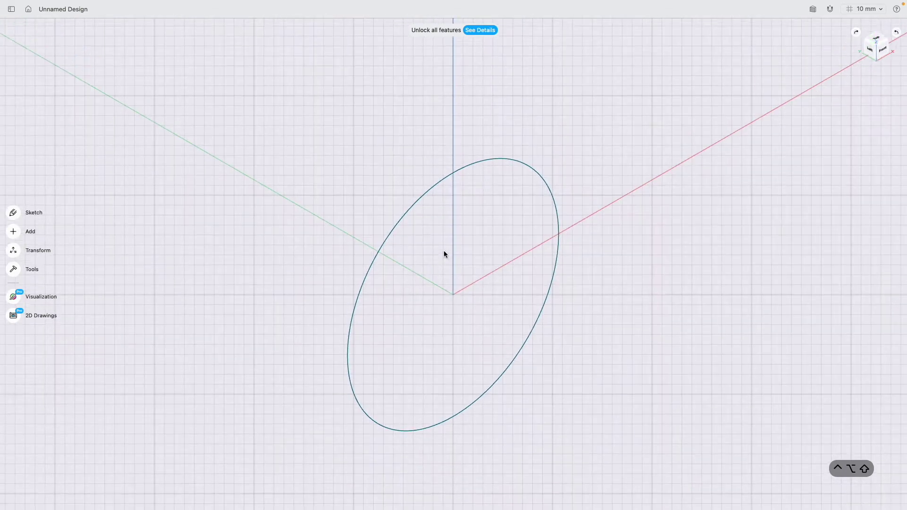
left_click(13, 268)
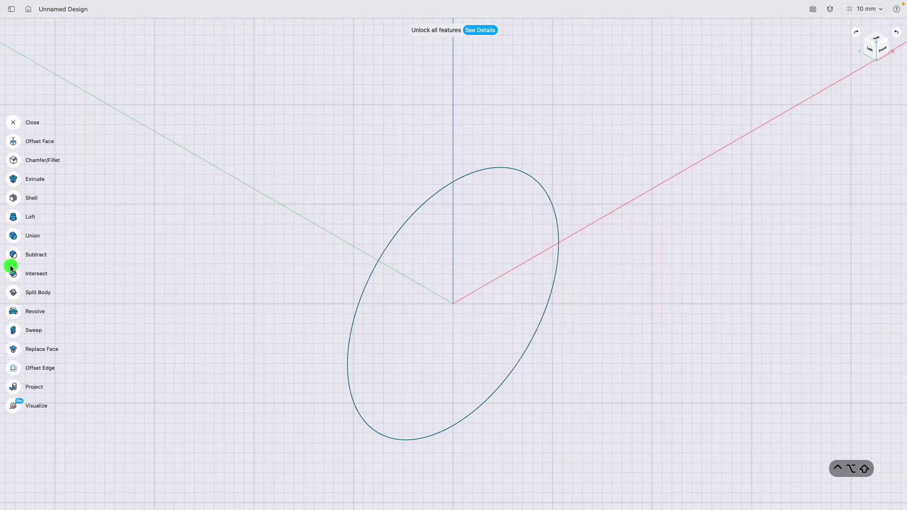
left_click(28, 180)
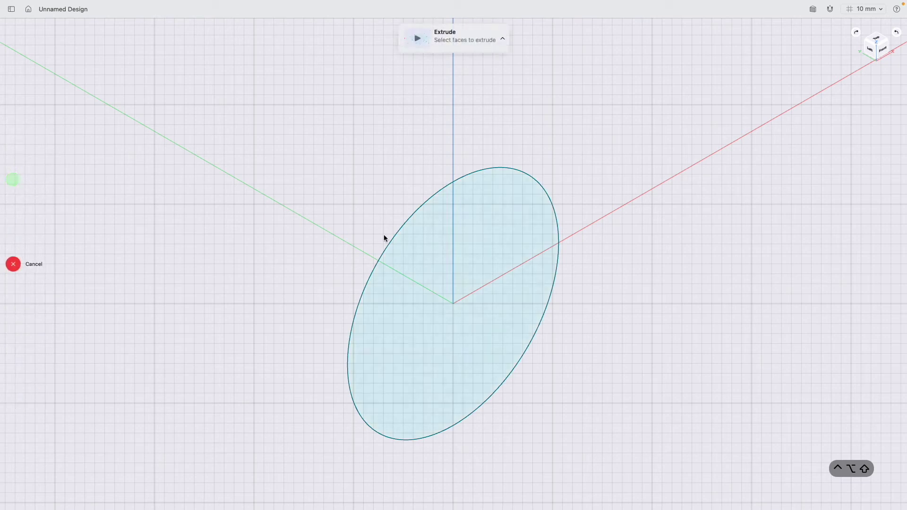
left_click(438, 249)
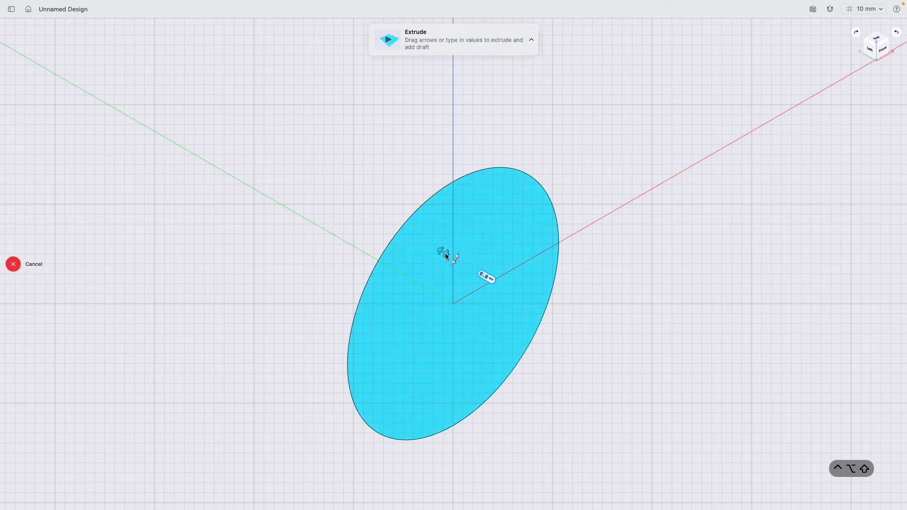
left_click_drag(446, 257, 139, 216)
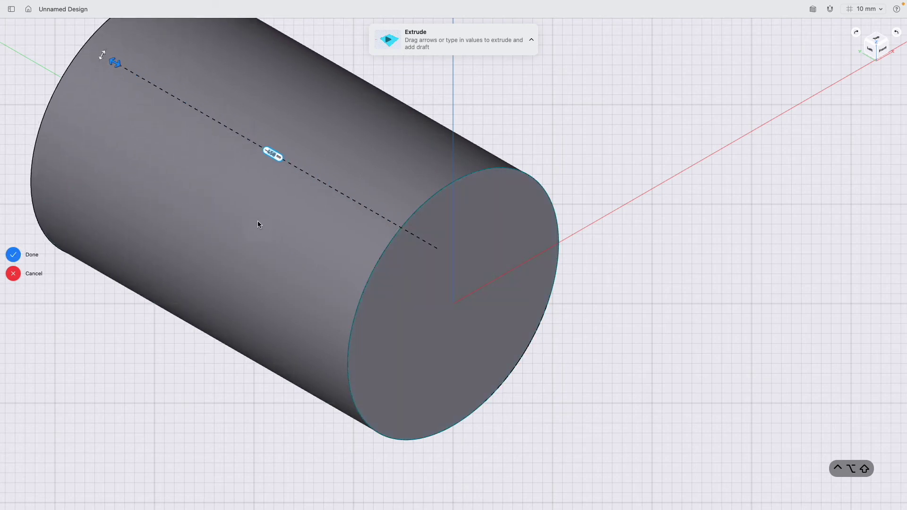
type("-500")
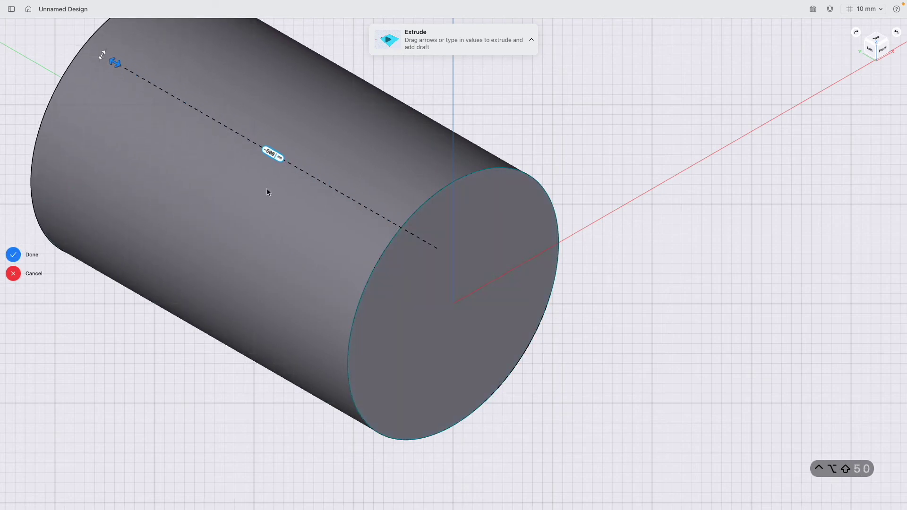
key("Return")
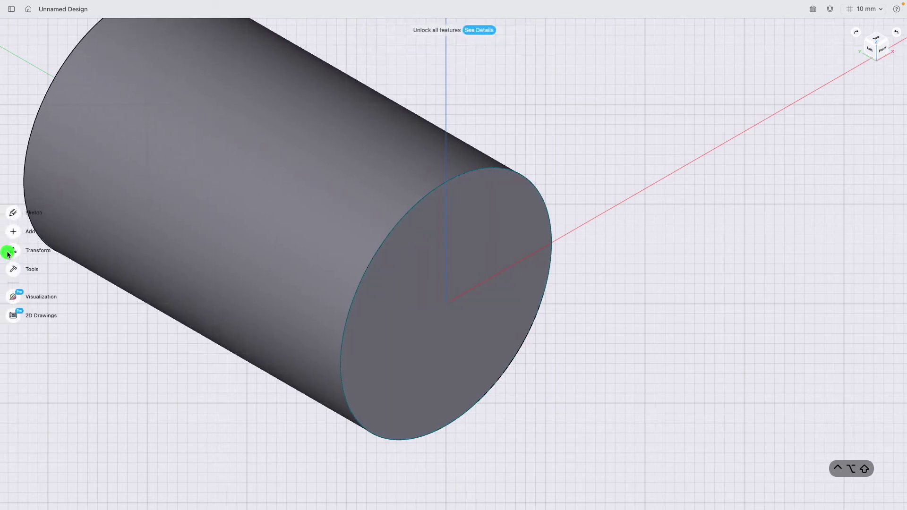
- View the cylinder from the top, rotated 90° so it lies horizontally
scroll(276, 259, "up", 5)
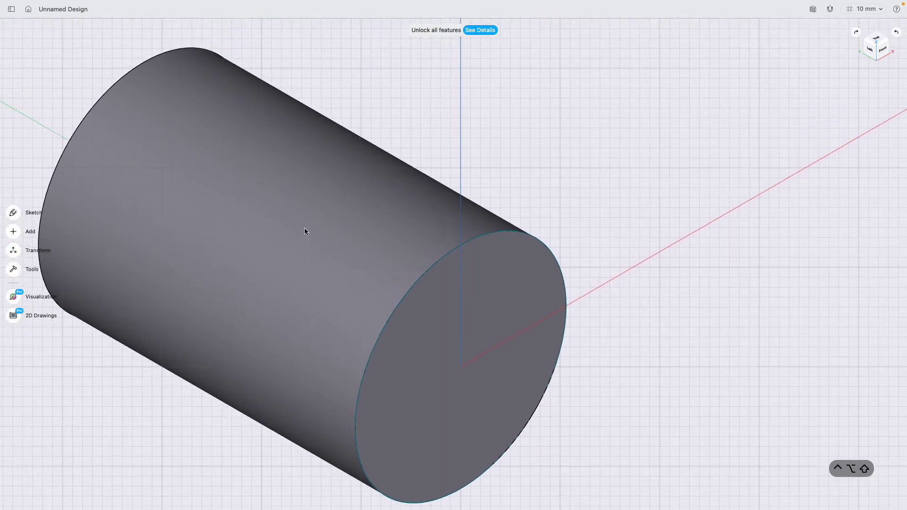
left_click(877, 38)
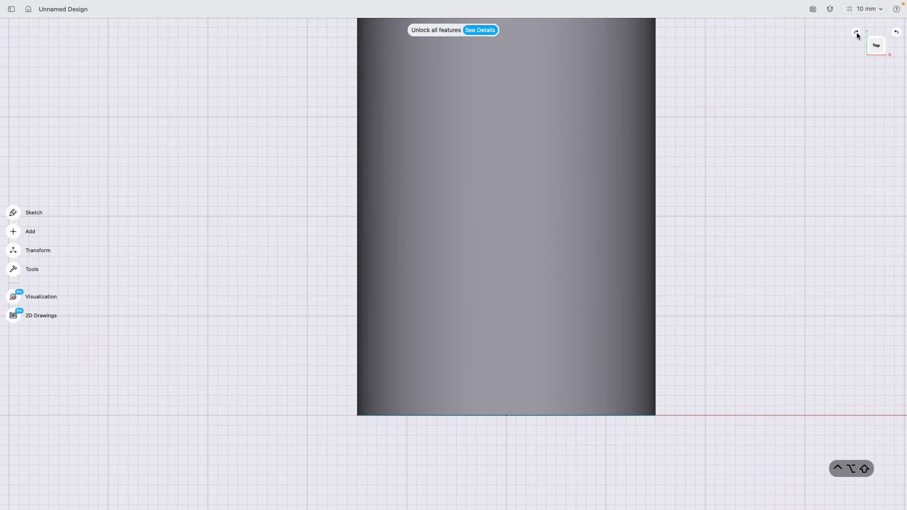
left_click(895, 32)
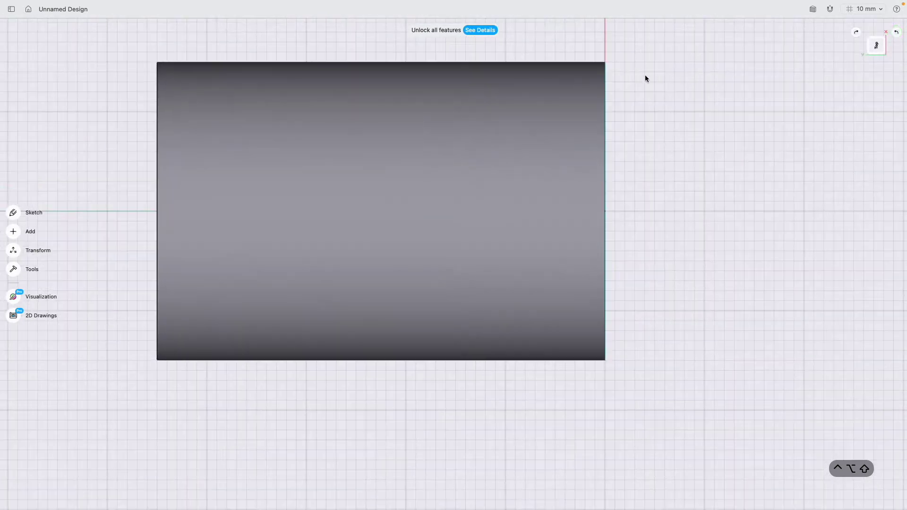
scroll(614, 83, "up", 5)
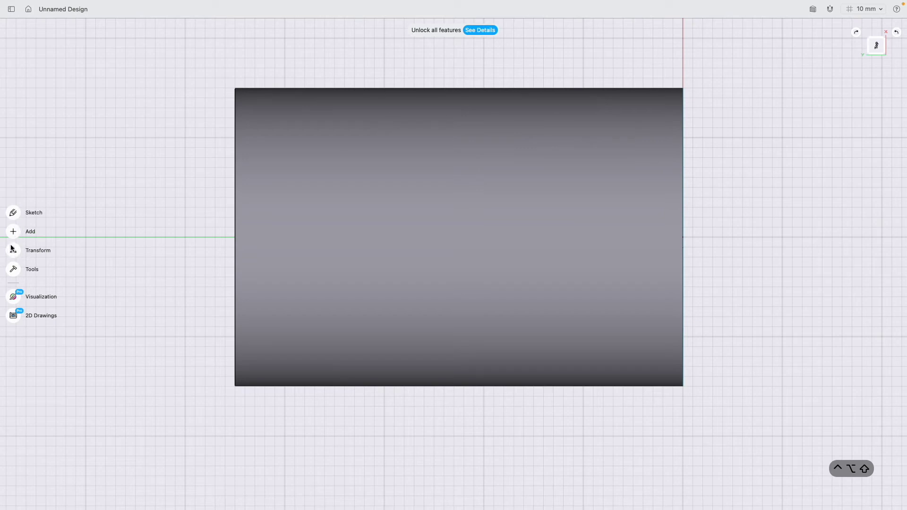
- Enter and exit a sketch, discarding a stray line, and bring up the Add items list
left_click(14, 216)
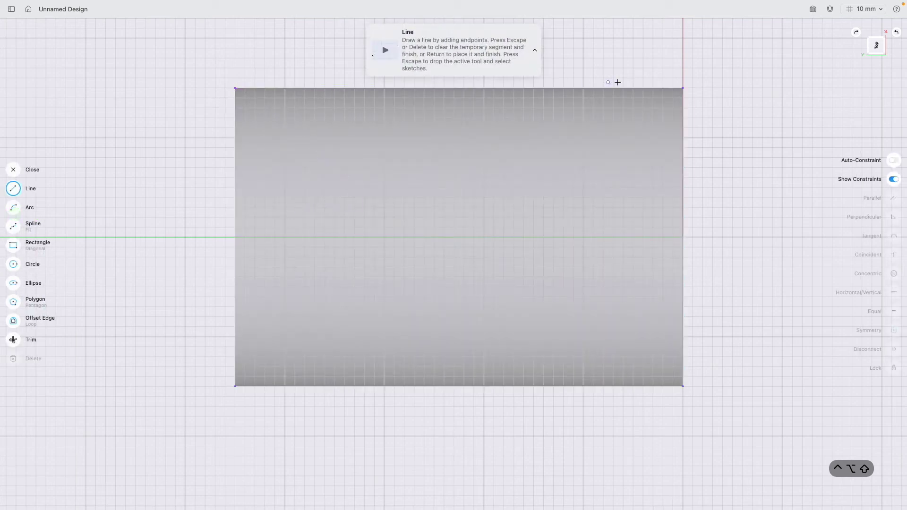
left_click(683, 385)
key("Escape")
left_click(12, 170)
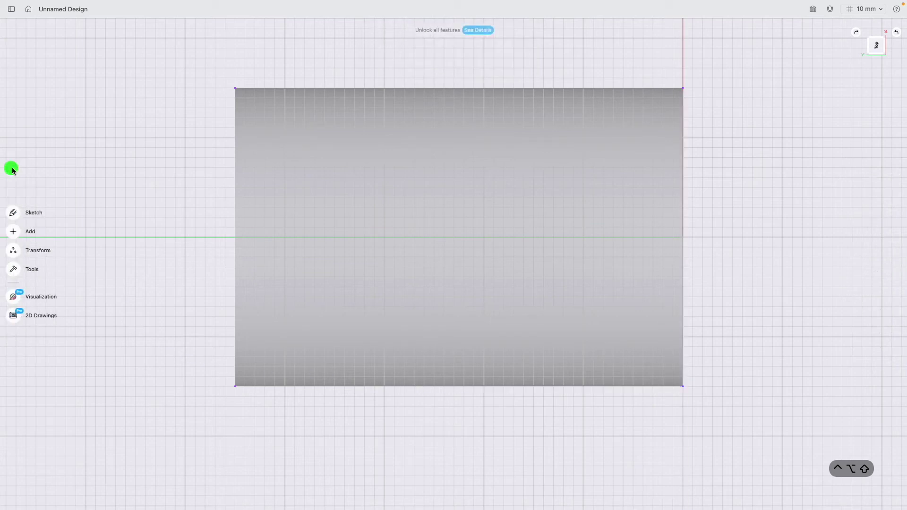
left_click(13, 233)
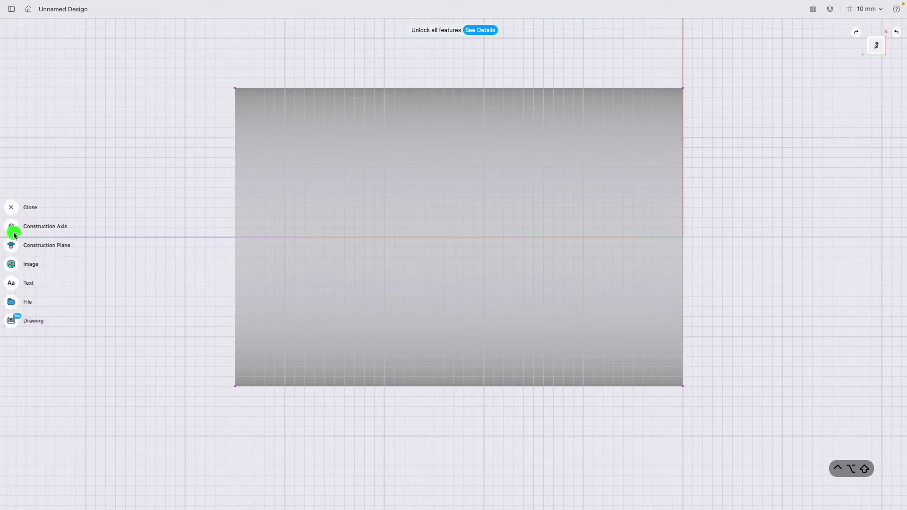
- Add centred text 'Interactive CAD & Tech' in Arial Regular at 25 mm size
left_click(12, 283)
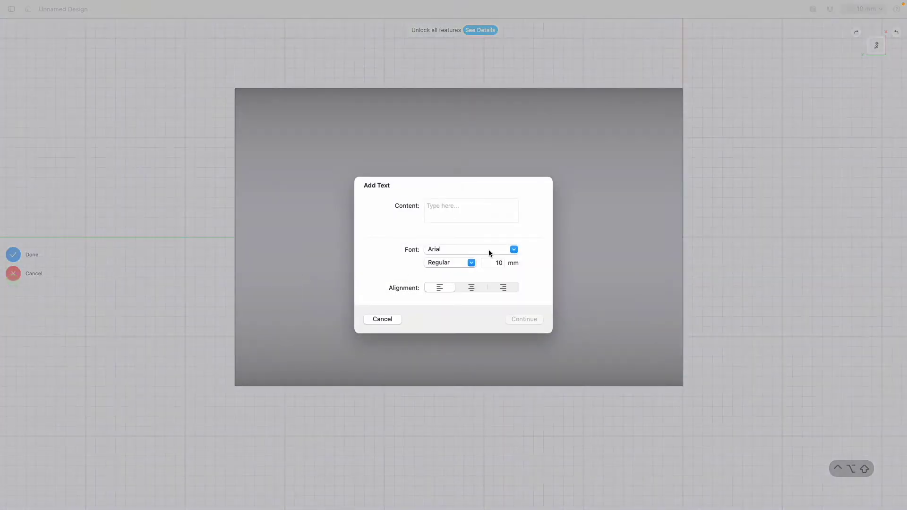
type("Interactive CAD & Tech")
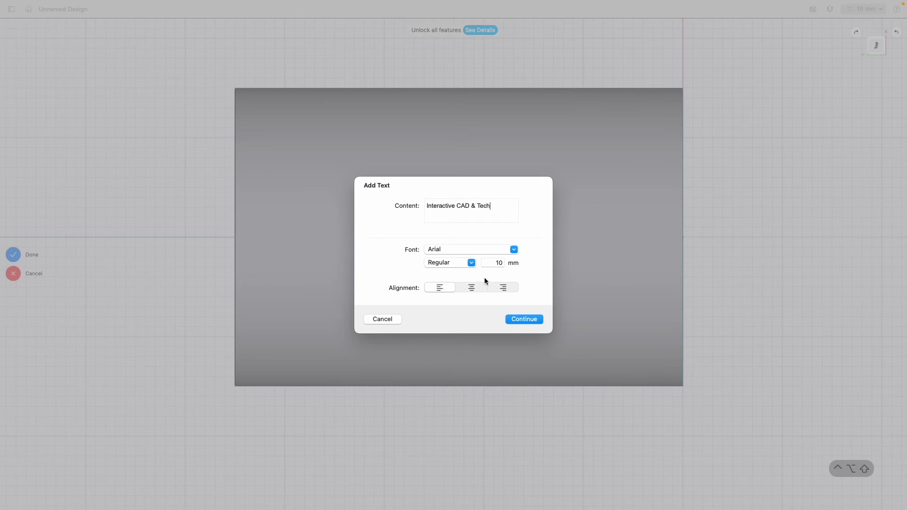
left_click(474, 287)
double_click(492, 263)
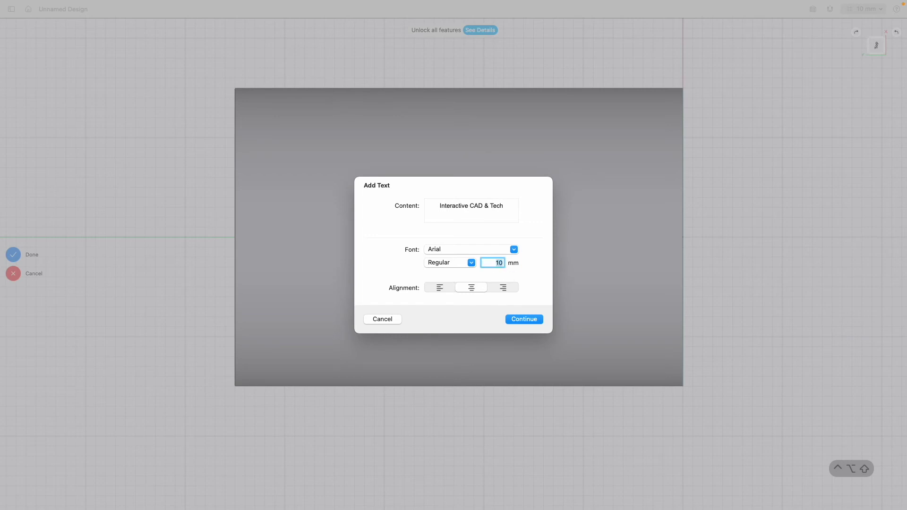
type("25")
left_click(518, 318)
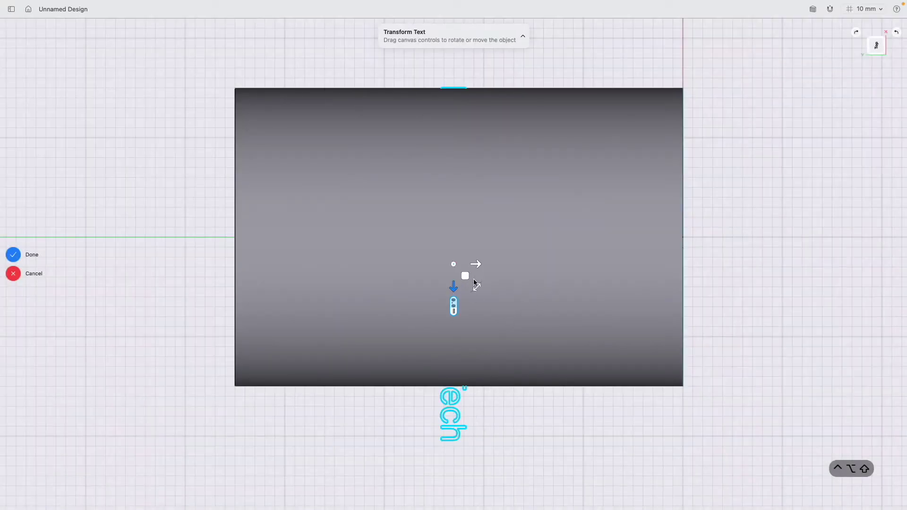
- Rotate the text about 65° so it runs along the cylinder's length
left_click_drag(479, 289, 482, 234)
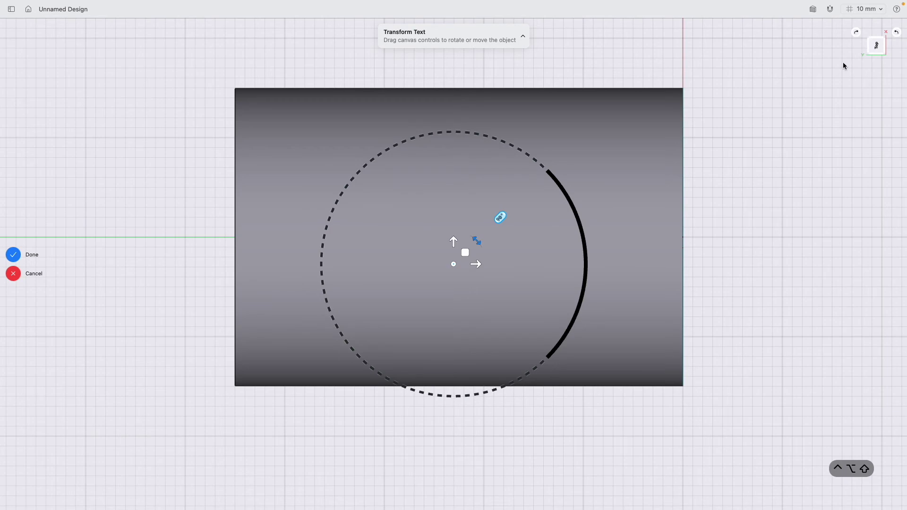
- In an isometric view, lift the text upward until it sits above the cylinder's curved top
left_click(866, 53)
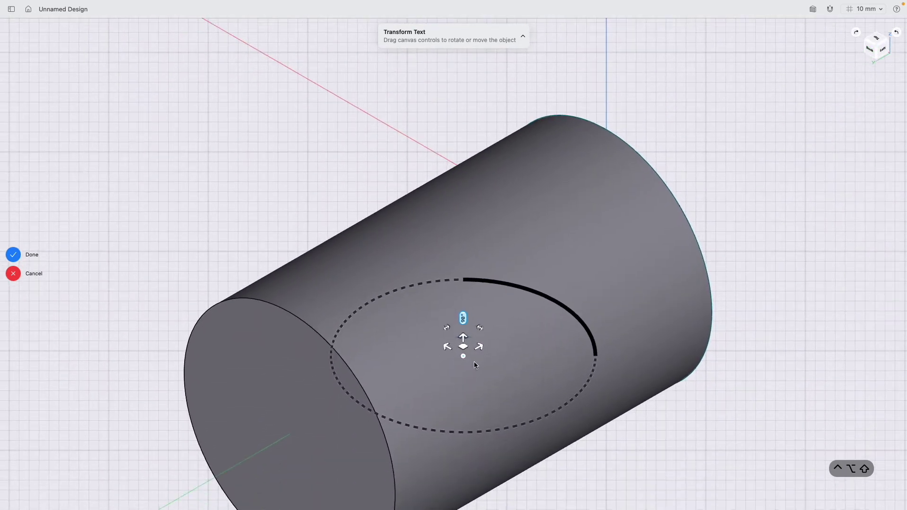
left_click_drag(462, 324, 472, 160)
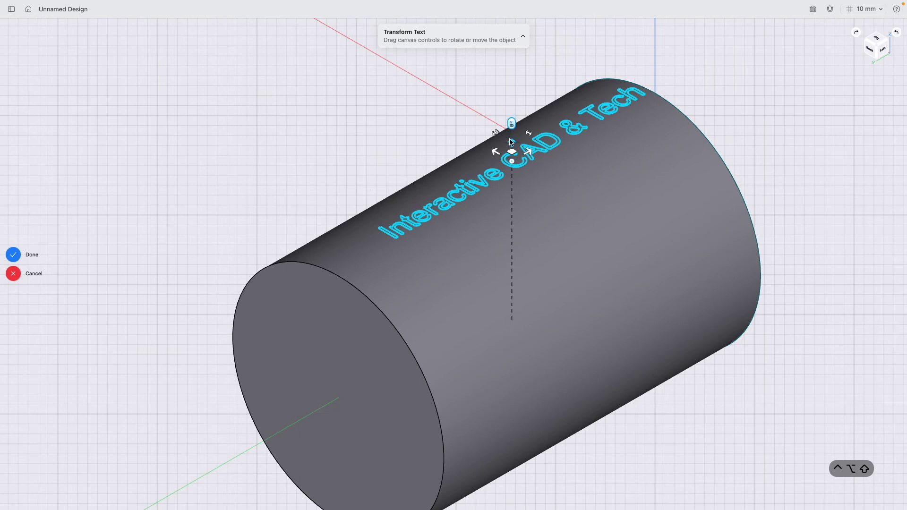
left_click_drag(513, 147, 521, 112)
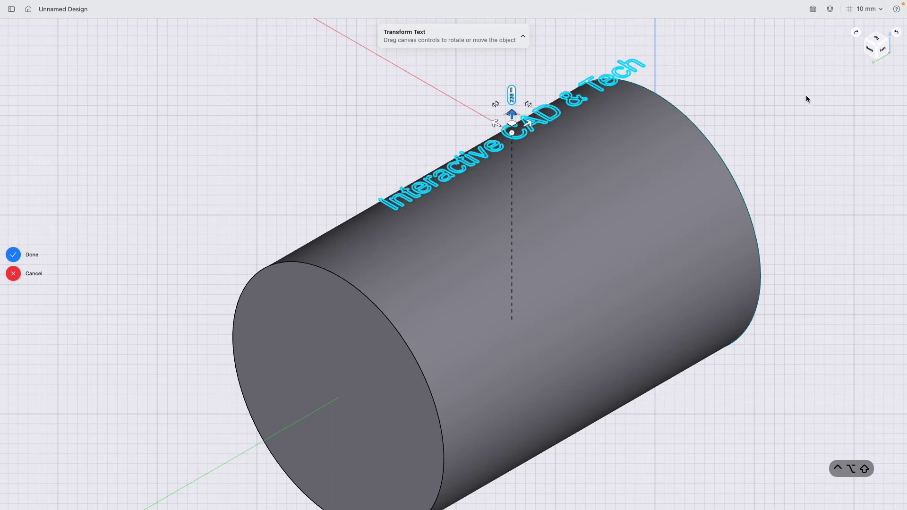
- From the Back view, shift the text about 27 mm sideways over the axis and confirm the placement
left_click(873, 51)
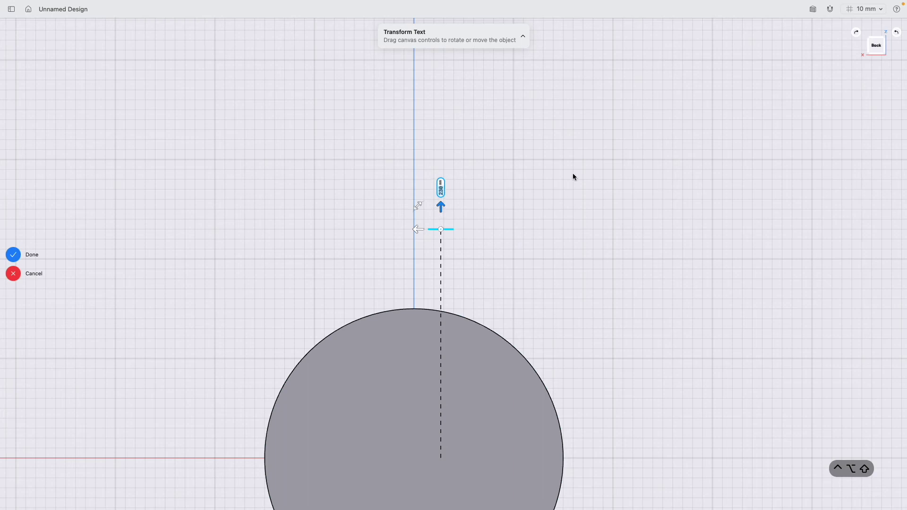
left_click_drag(411, 230, 386, 229)
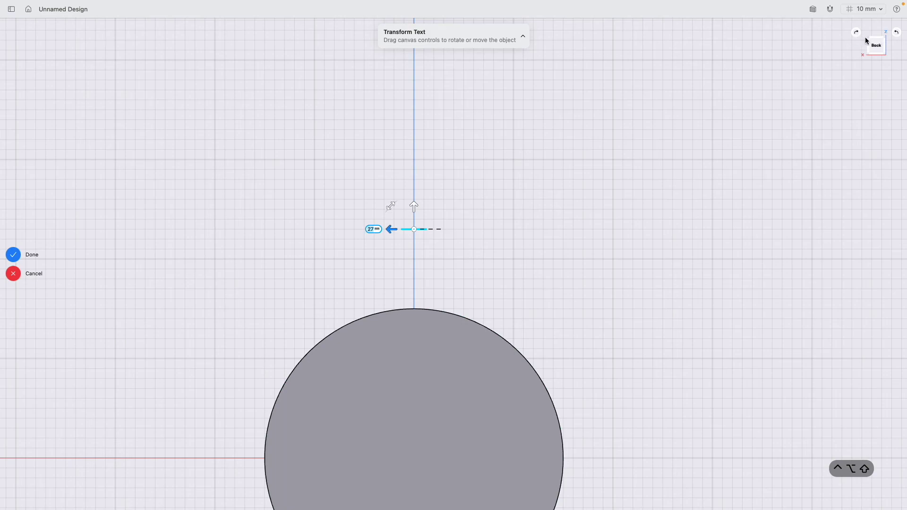
left_click(885, 42)
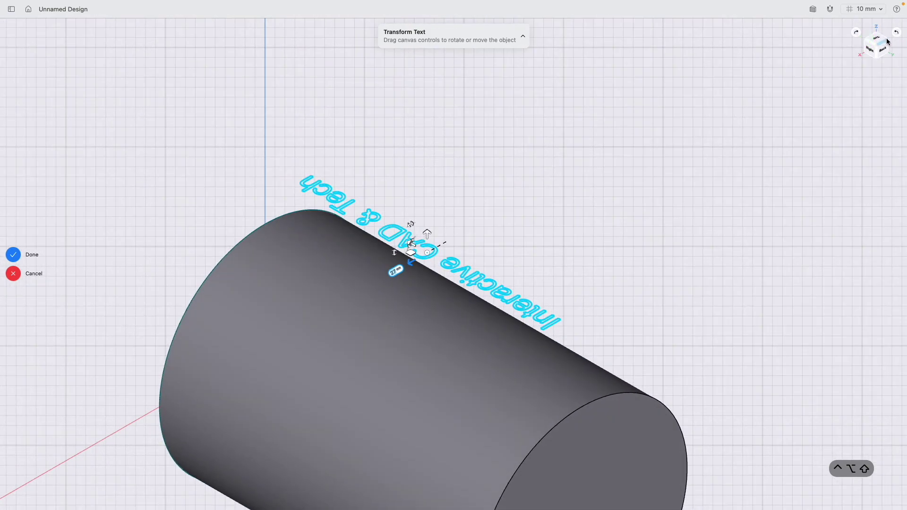
left_click(888, 42)
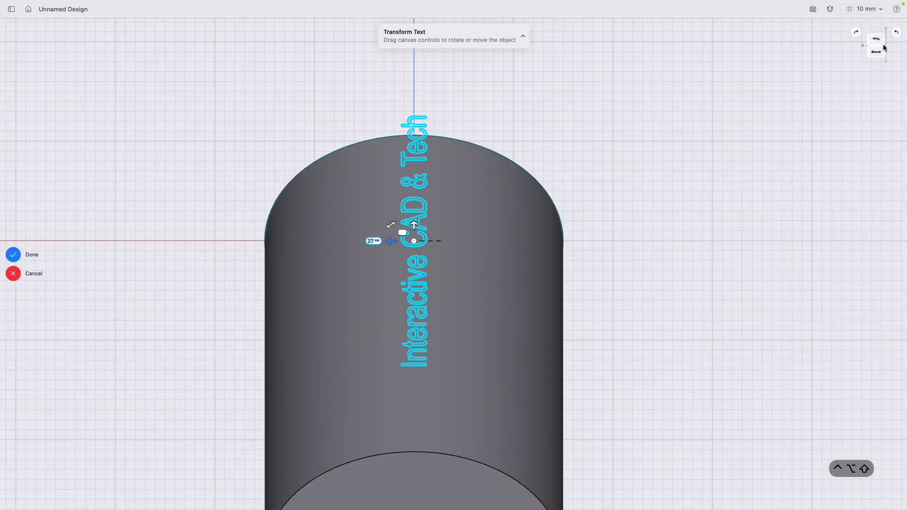
left_click(884, 46)
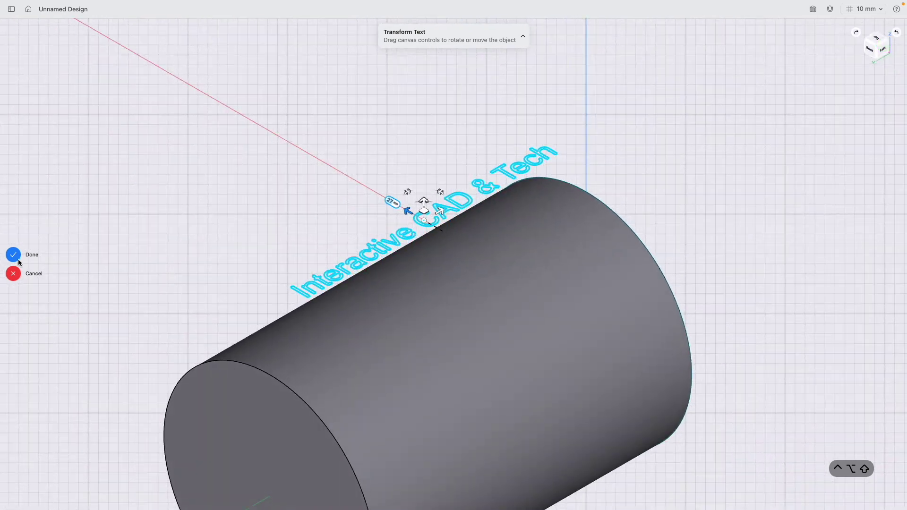
left_click(13, 255)
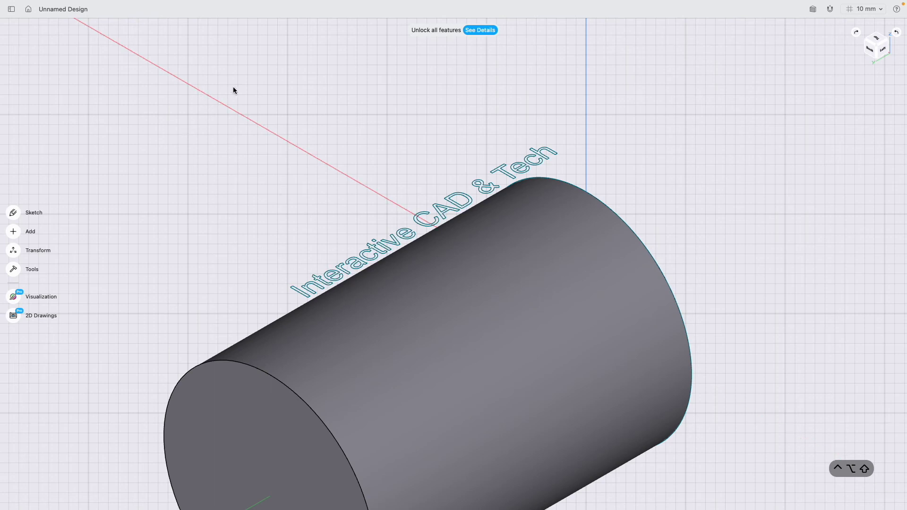
- Select the text sketch Sketch plane 02 in the Items list and reveal its More operations
left_click(11, 9)
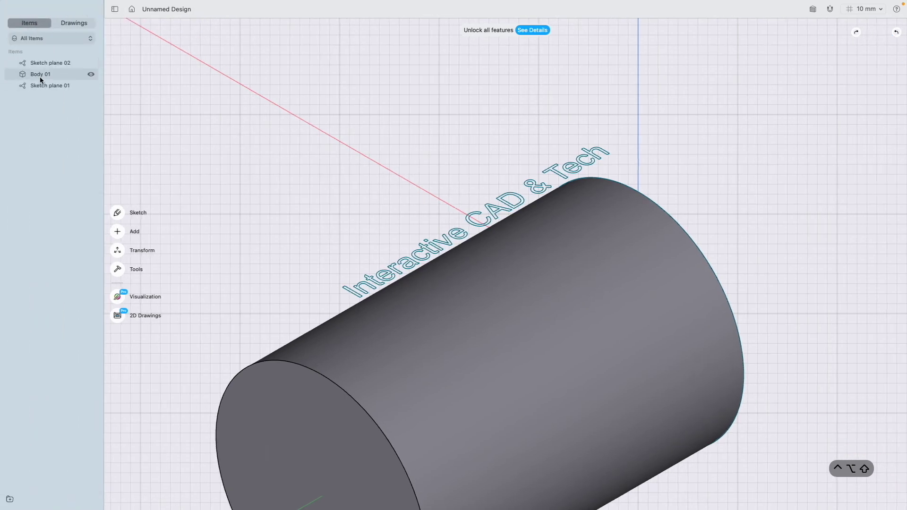
left_click(27, 63)
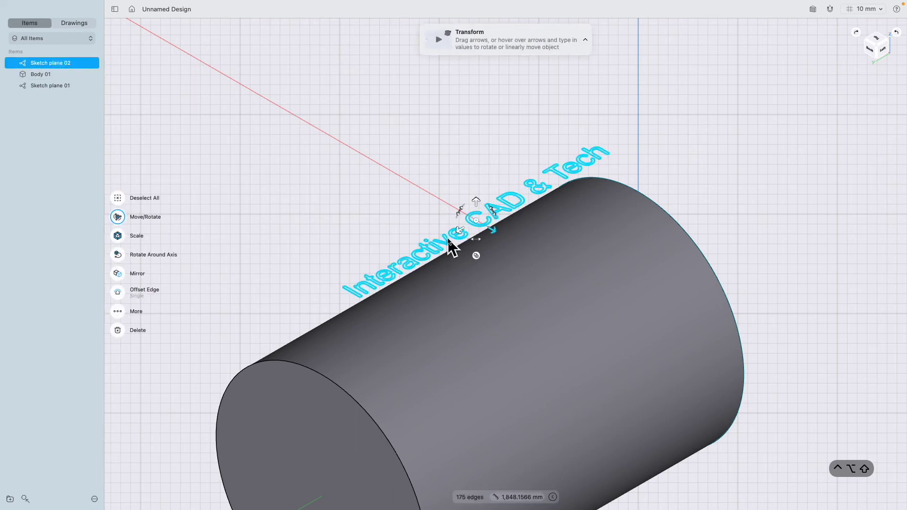
scroll(457, 250, "down", 3)
scroll(457, 250, "left", 3)
scroll(460, 259, "down", 1)
scroll(460, 260, "left", 1)
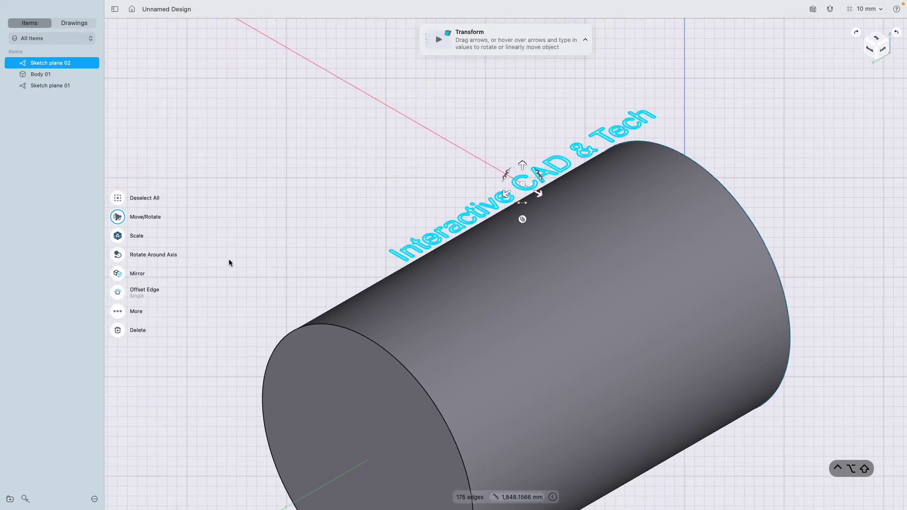
left_click(118, 312)
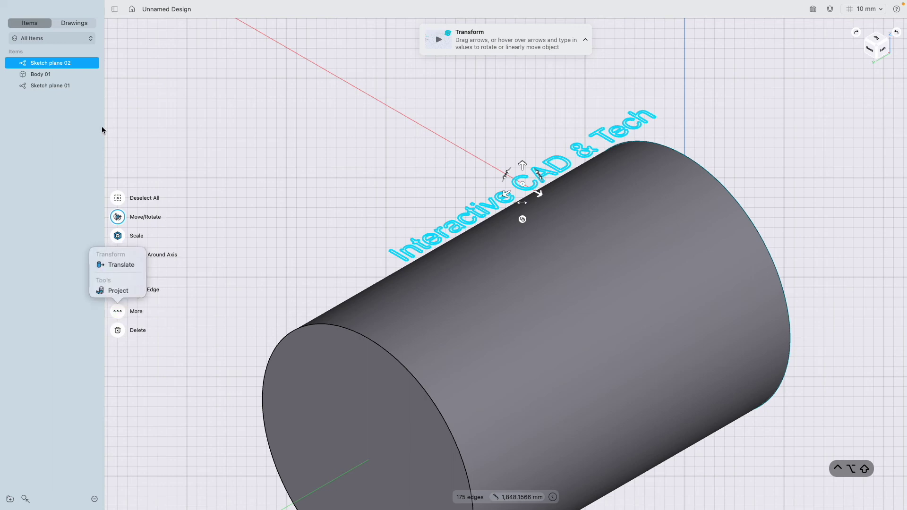
- Inspect Sketch plane 01 and Body 01, then reselect Sketch plane 02 and start Project
left_click(75, 87)
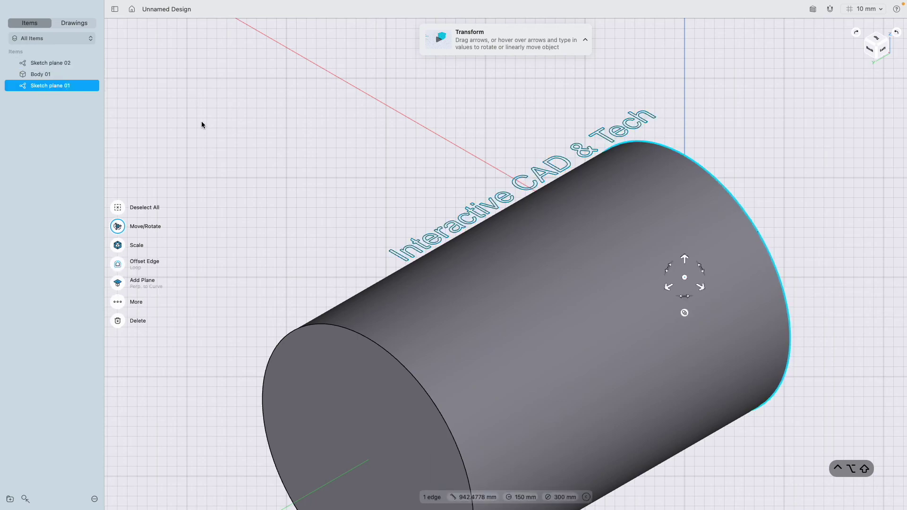
left_click(62, 74)
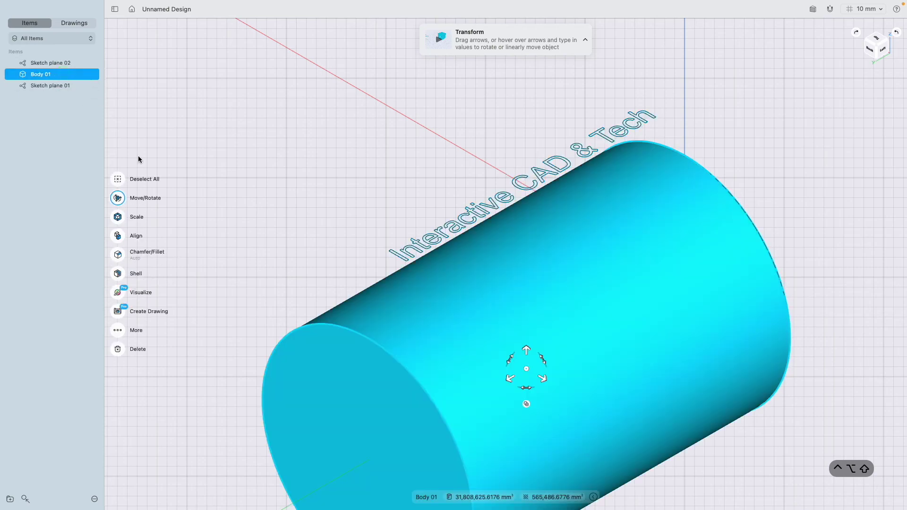
scroll(573, 293, "down", 2)
scroll(573, 293, "down", 5)
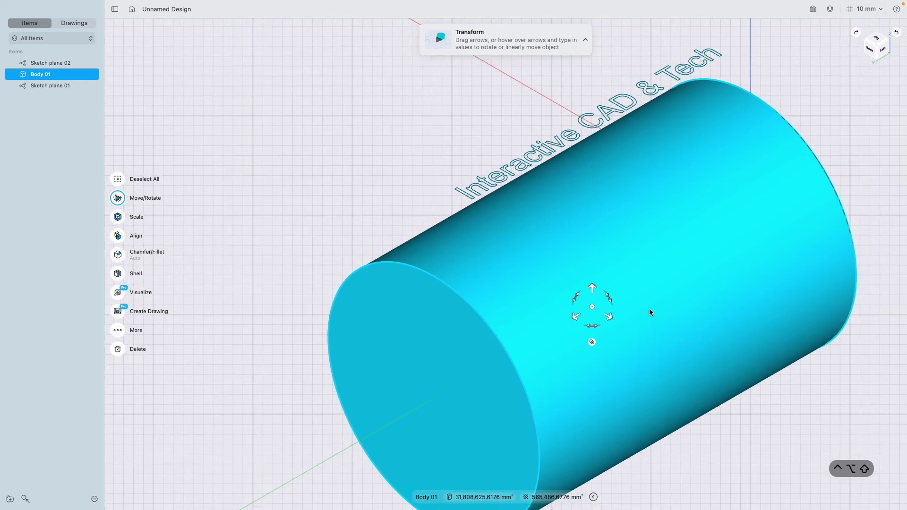
scroll(649, 305, "right", 2)
left_click(57, 64)
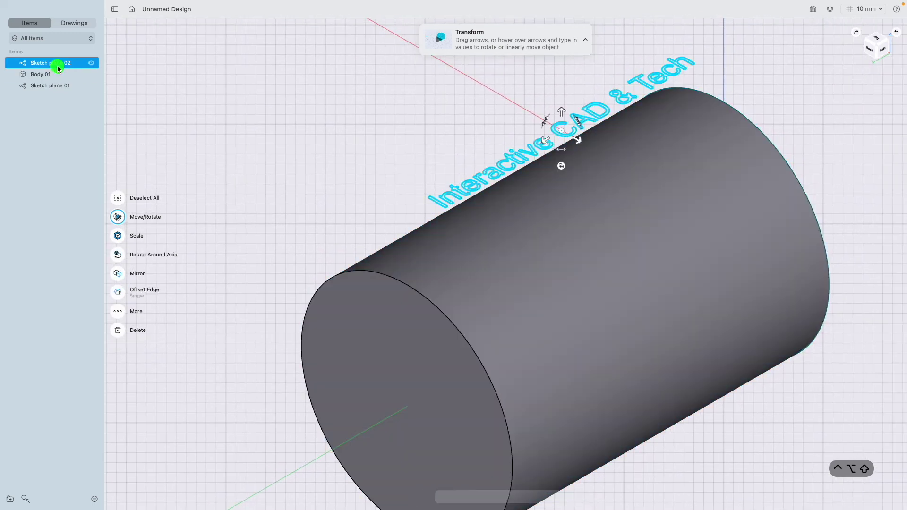
scroll(444, 210, "up", 2)
scroll(627, 187, "right", 2)
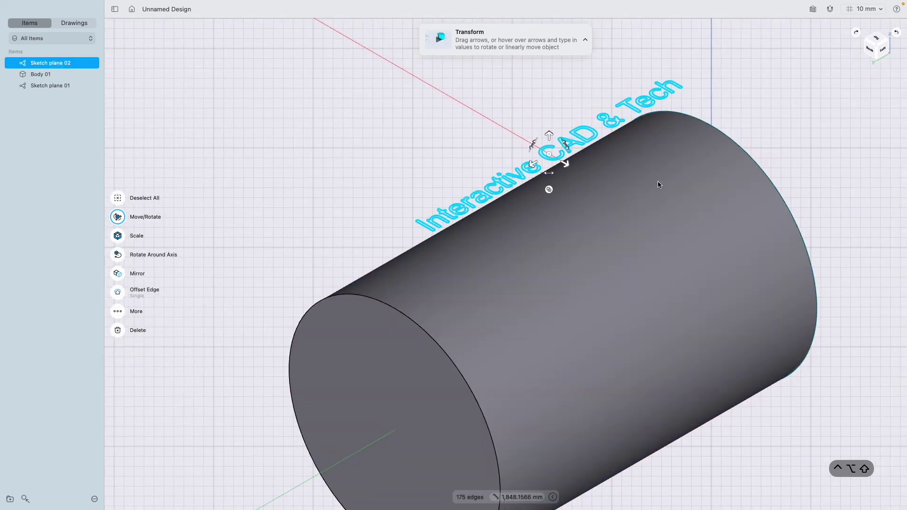
left_click(119, 312)
left_click(132, 294)
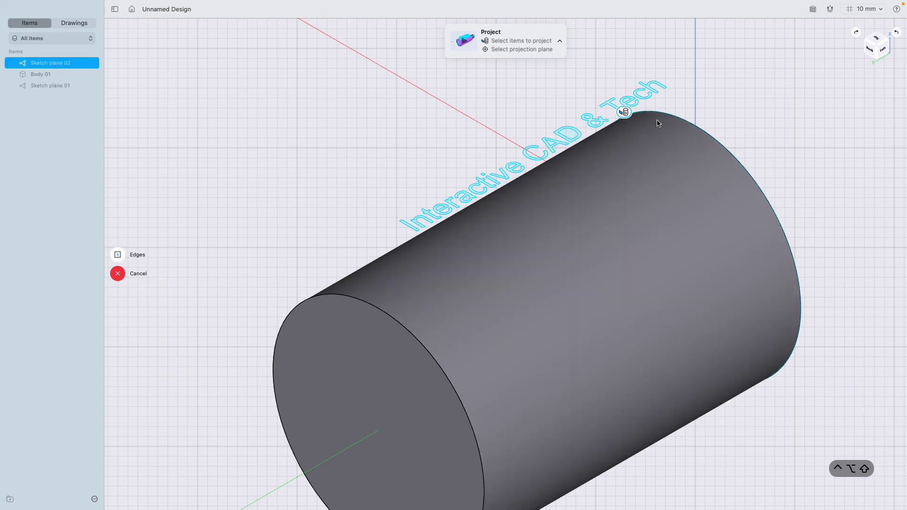
- Project the text onto the cylinder's curved face and confirm
left_click(590, 208)
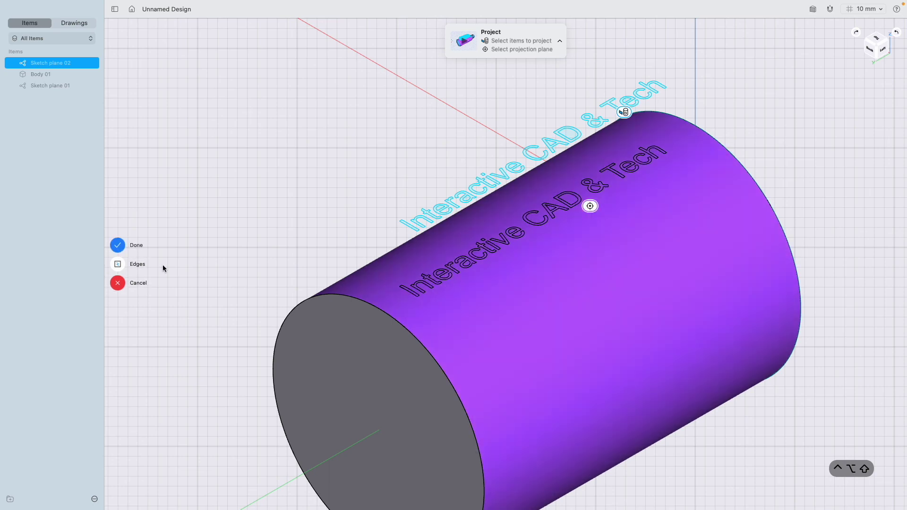
left_click(117, 246)
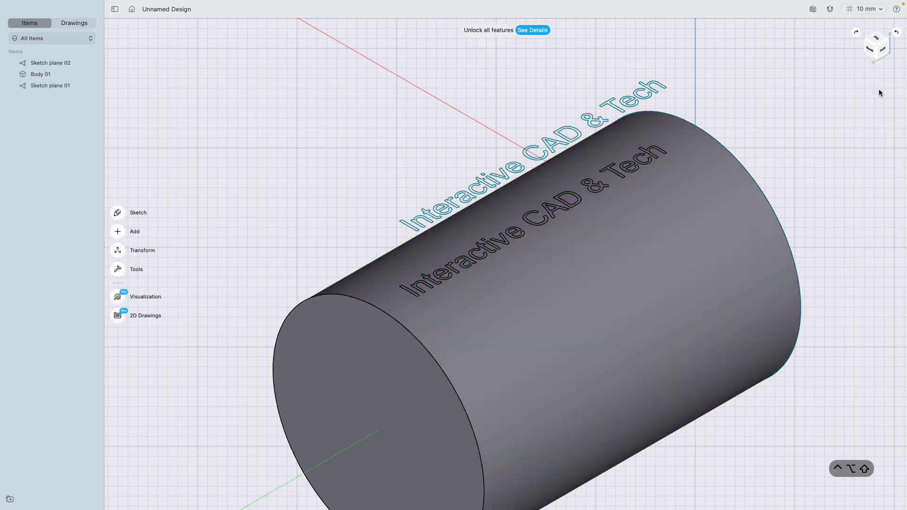
left_click(877, 47)
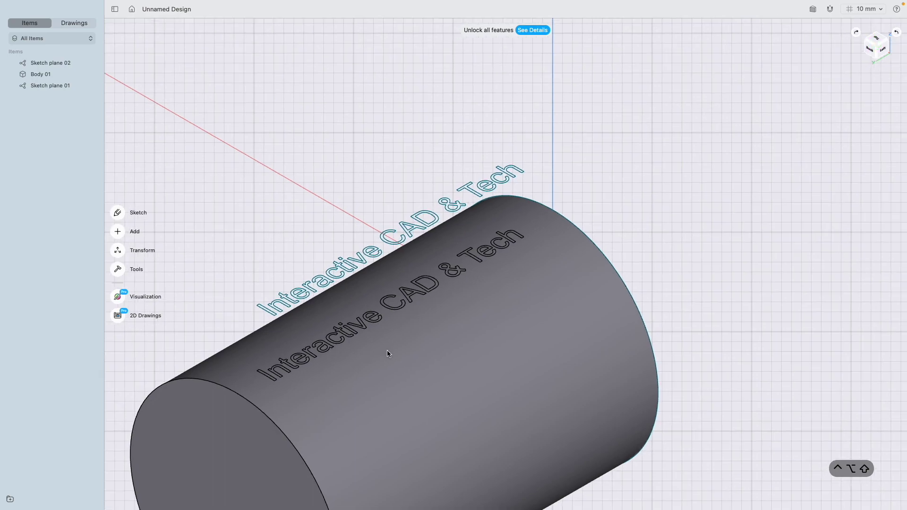
right_click_drag(354, 353, 377, 342)
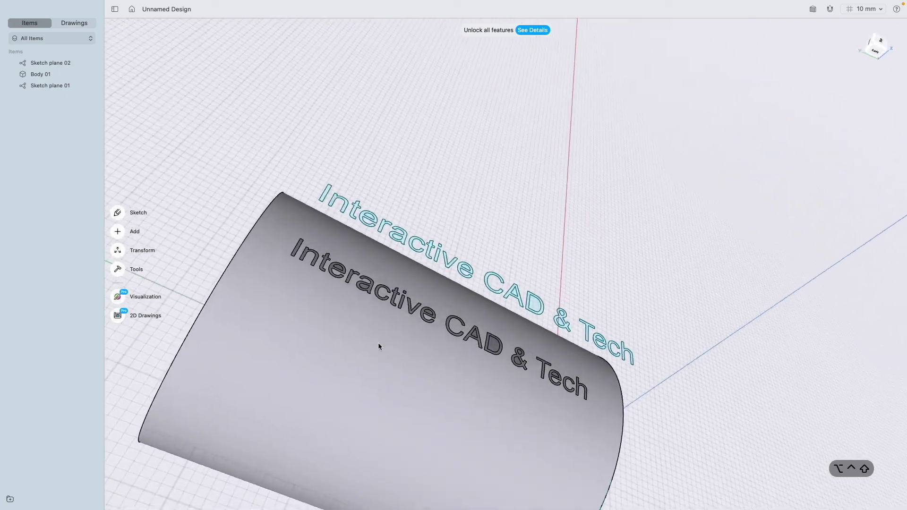